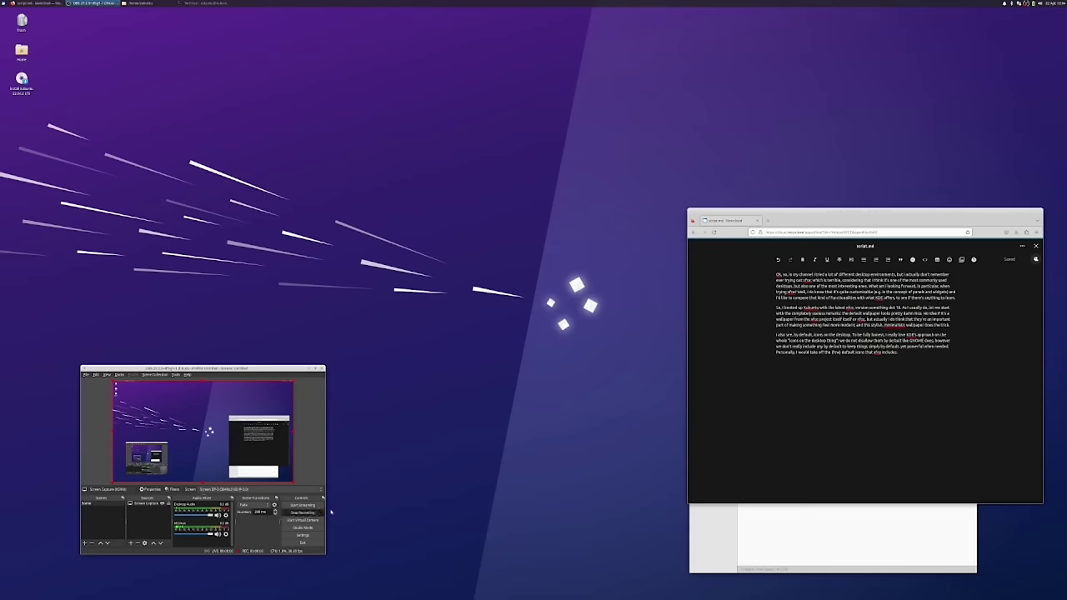
Minimize the script.md browser and the file manager, then reposition the OBS window on the desktop
left_click_drag(169, 182, 463, 326)
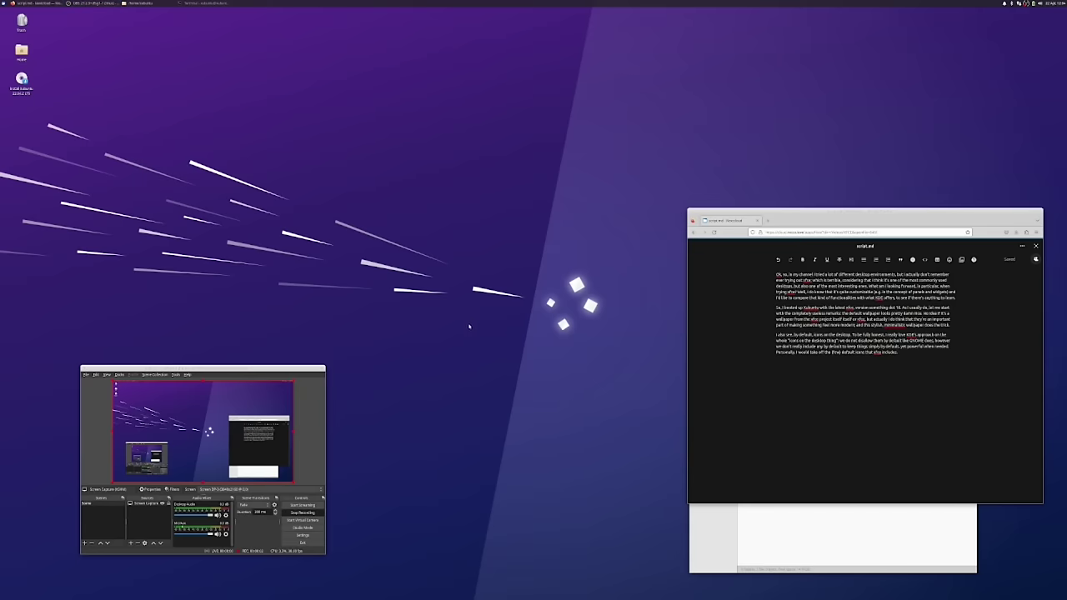
left_click(1029, 212)
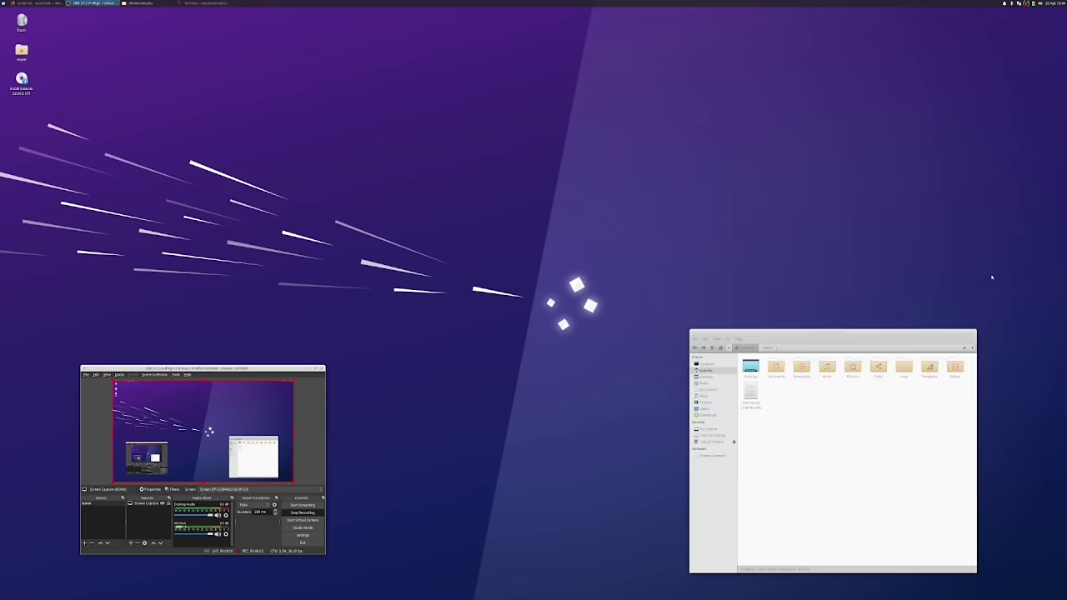
left_click(959, 336)
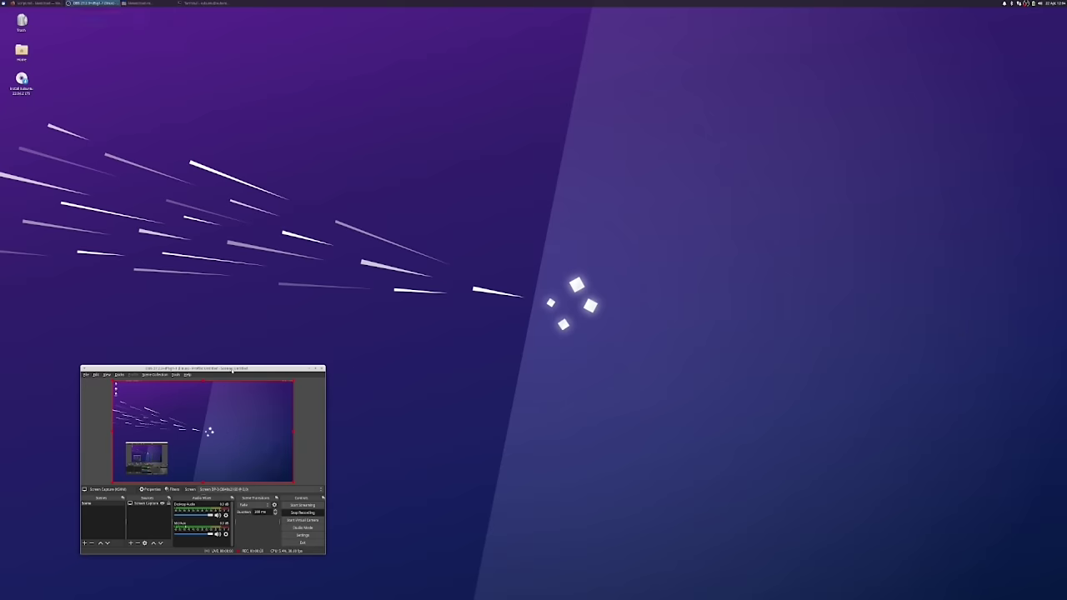
left_click_drag(232, 371, 243, 336)
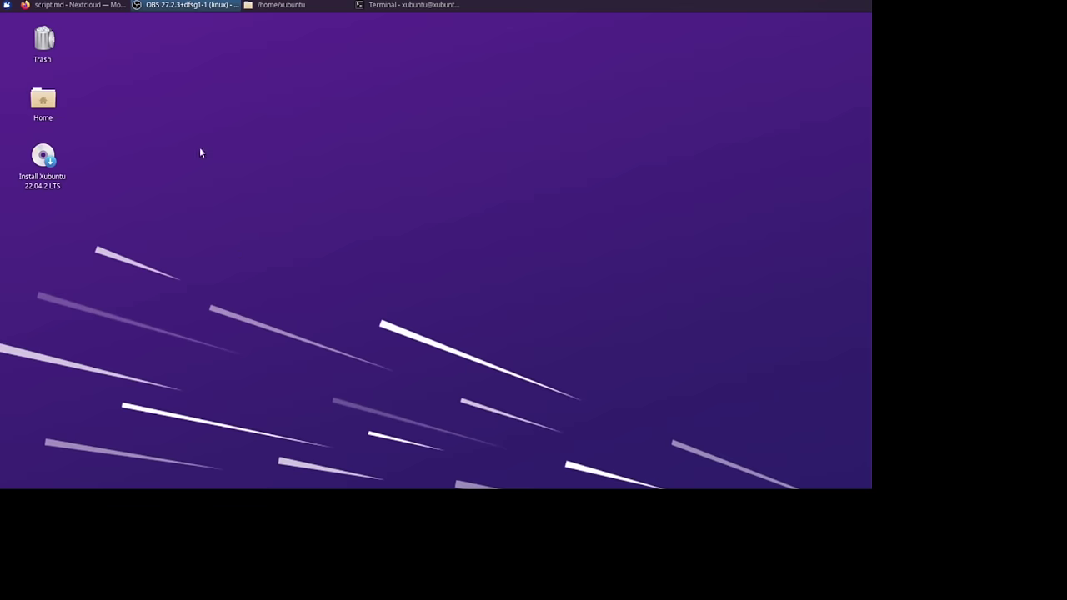
Uncheck Home and Trash under Desktop Settings' Icons tab, then move the Install Xubuntu icon to the Trash
right_click(212, 131)
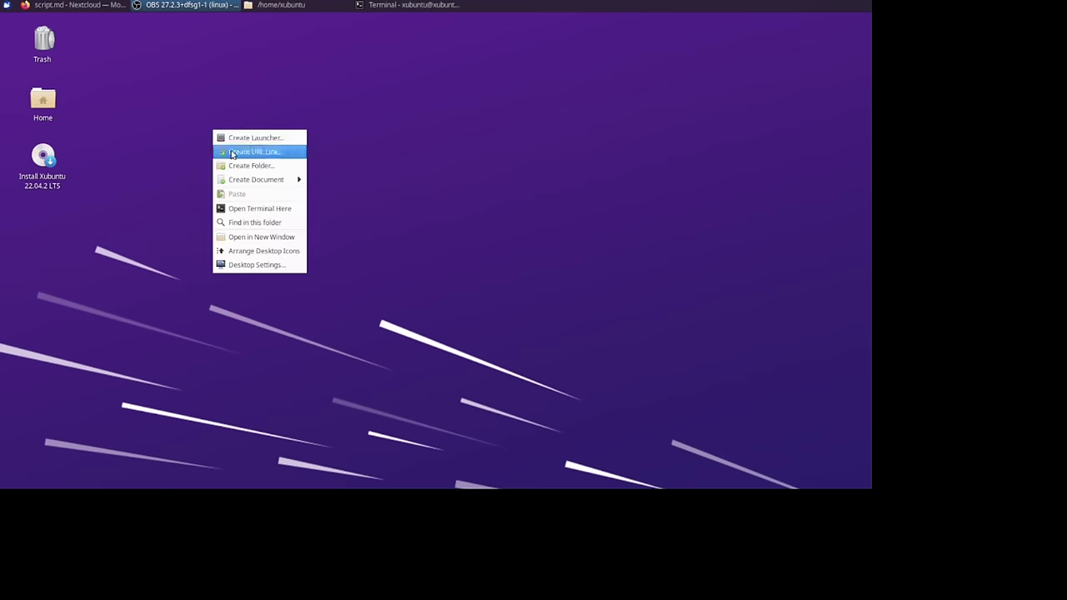
left_click(257, 264)
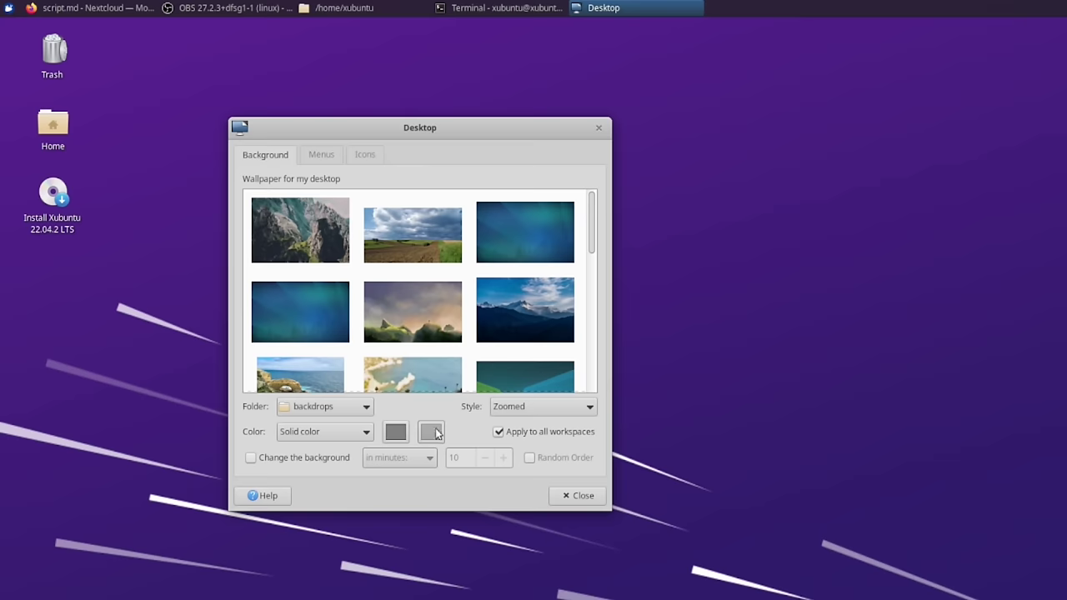
left_click(365, 154)
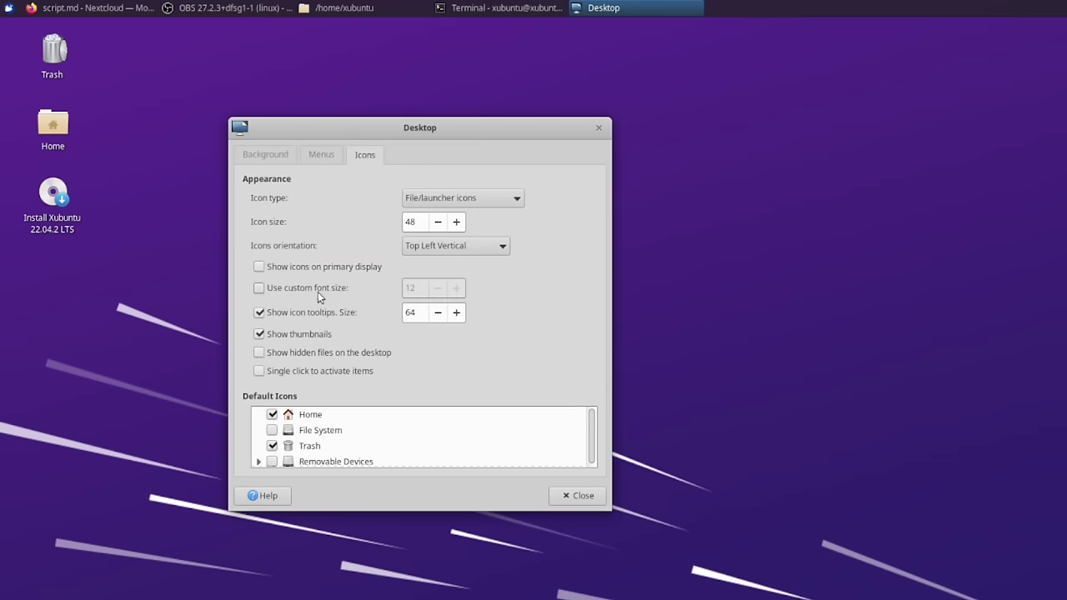
left_click(272, 414)
left_click(272, 446)
key("Escape")
right_click(54, 213)
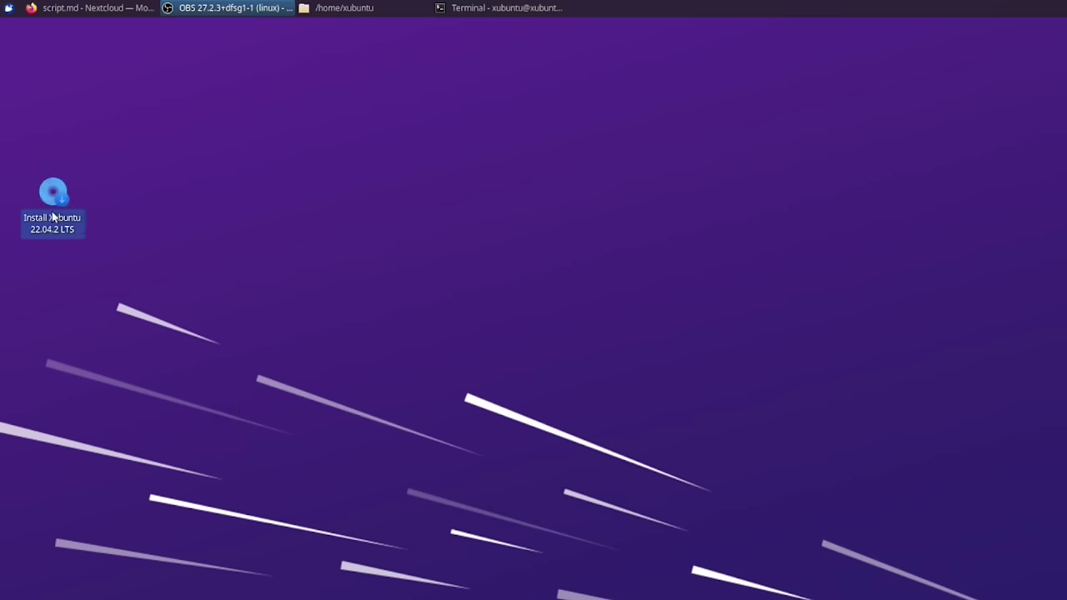
left_click(118, 363)
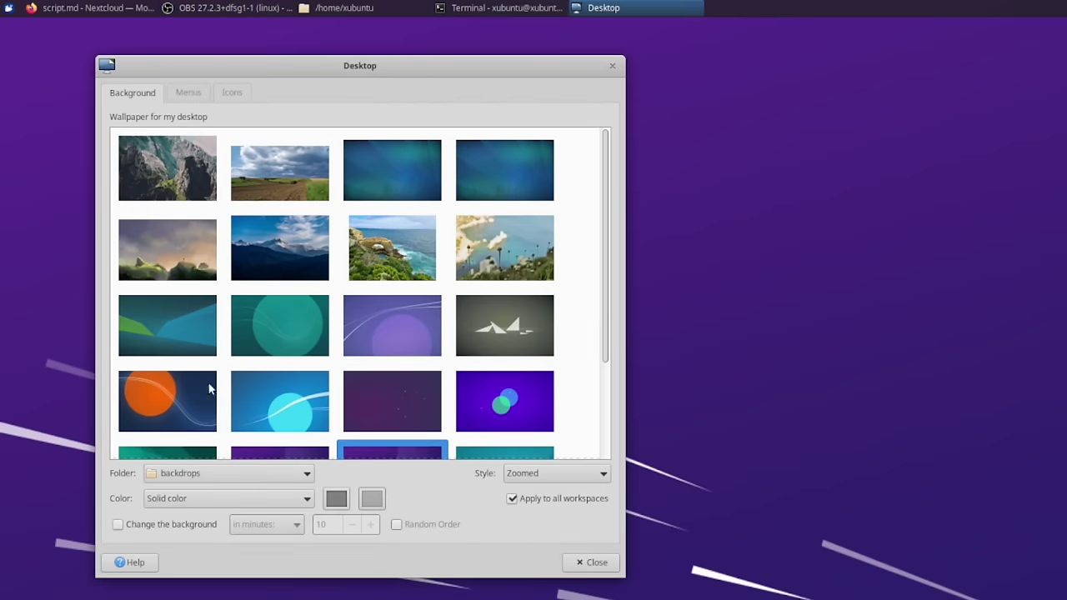
Inspect the Folder and Color dropdowns, keeping the backdrops folder and solid colour setting
left_click(227, 471)
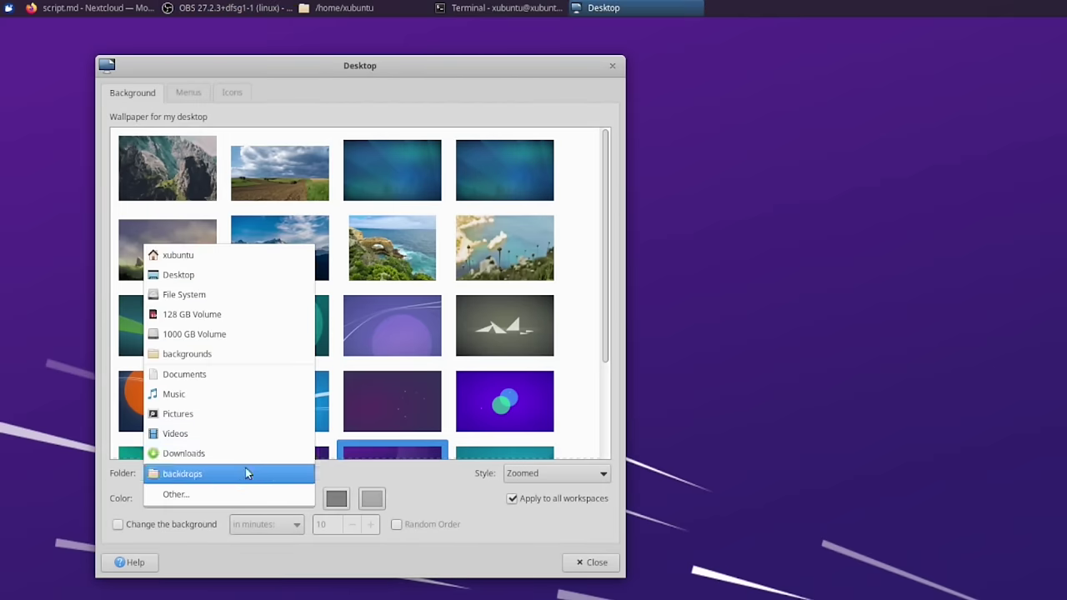
left_click(246, 474)
left_click(223, 500)
left_click(232, 497)
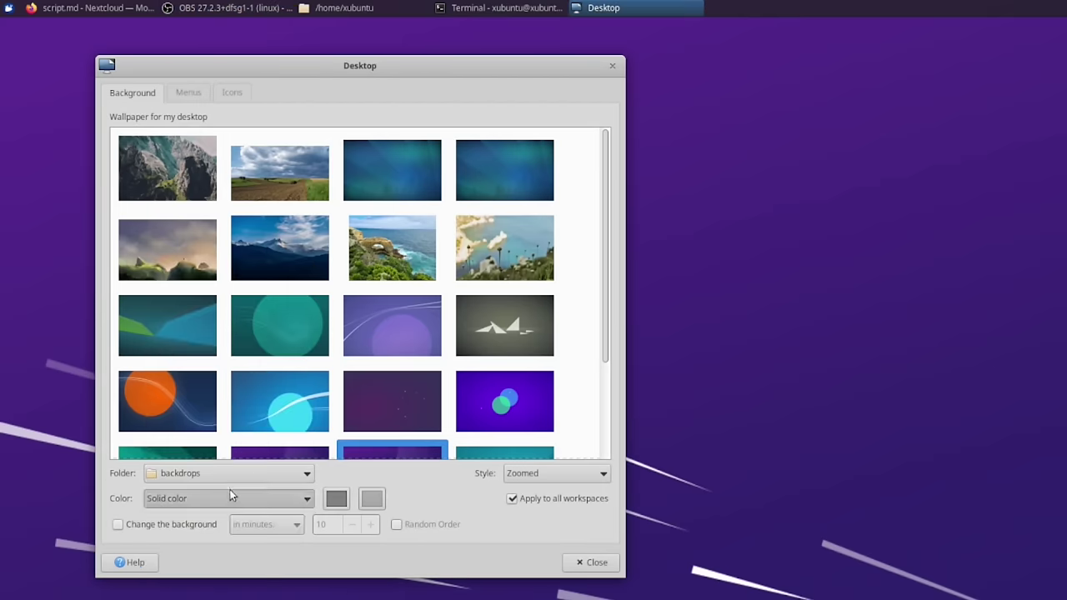
Preview another wallpaper and the teal one, then return to the original purple wallpaper
scroll(584, 417, "down", 5)
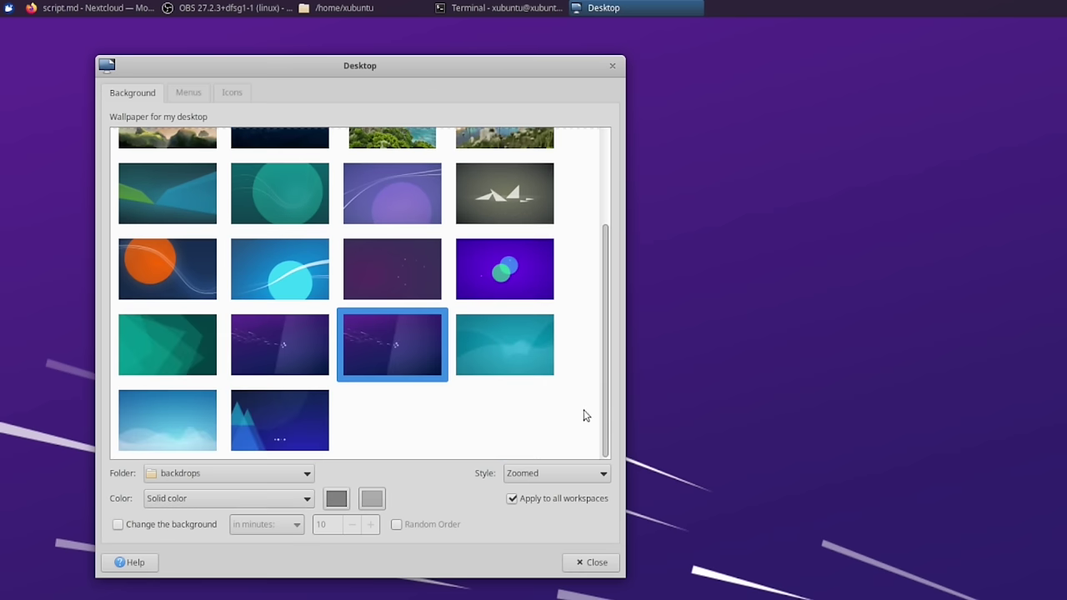
scroll(584, 331, "up", 5)
scroll(354, 400, "down", 3)
left_click(274, 369)
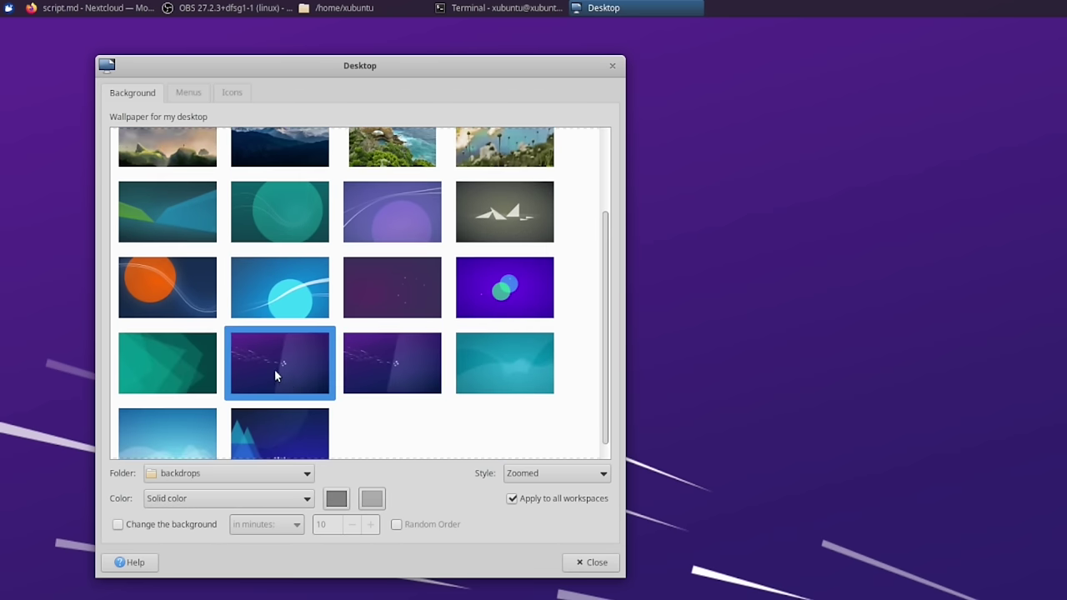
left_click(473, 366)
left_click(377, 380)
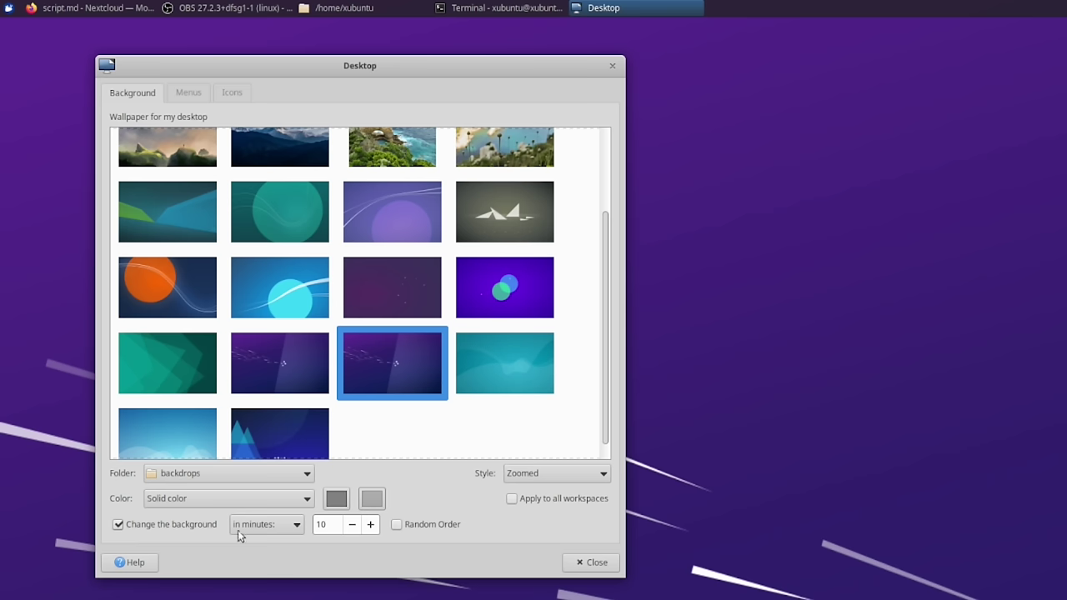
Try daily and chronological background changing, turn it off, and leave Style unchanged
left_click(266, 532)
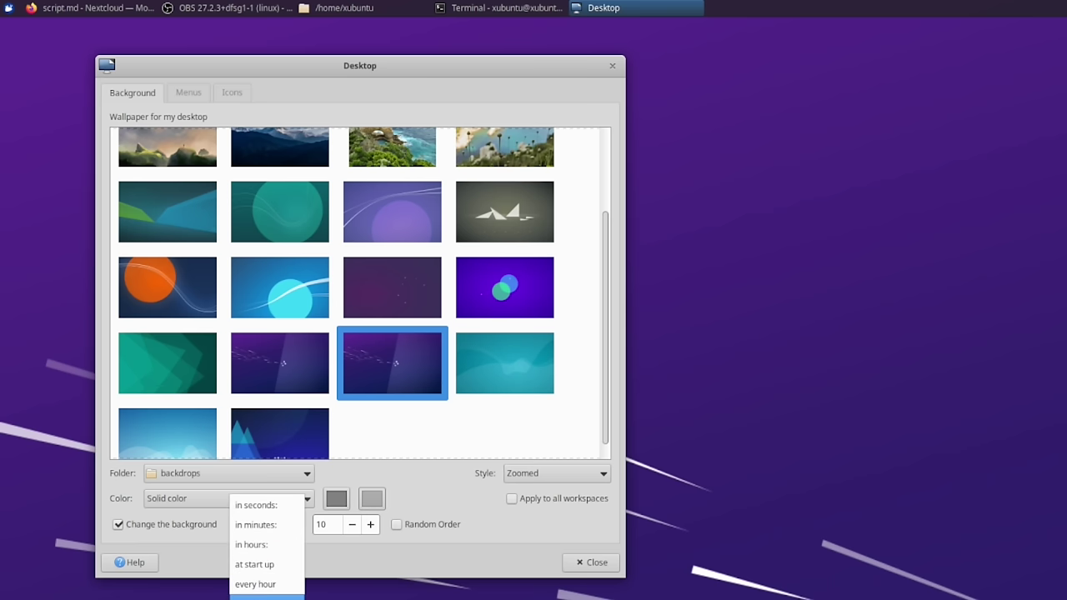
key("Return")
left_click(265, 525)
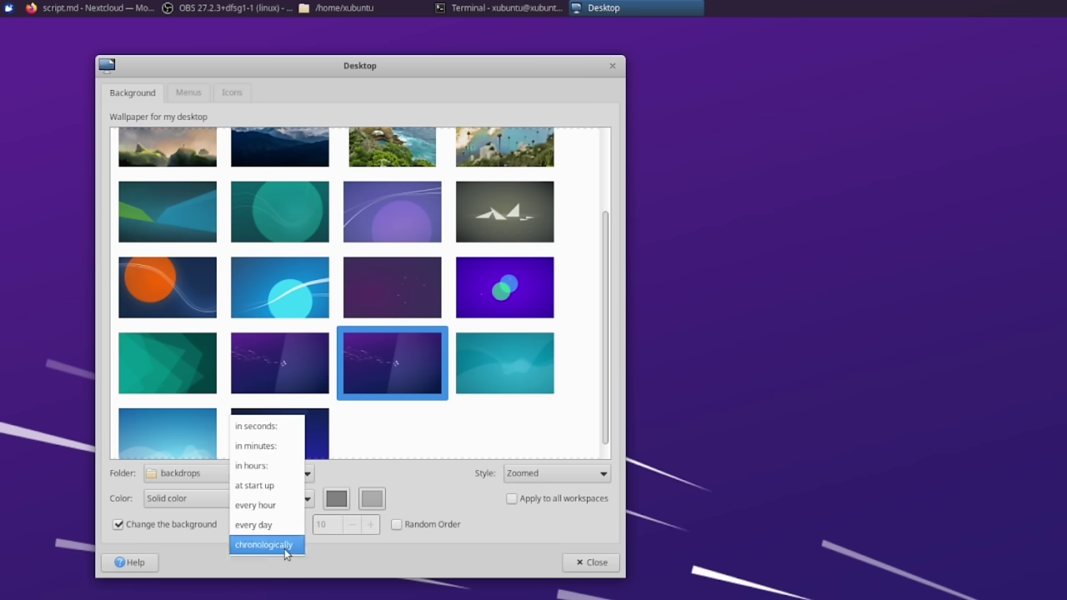
left_click(286, 549)
left_click(210, 530)
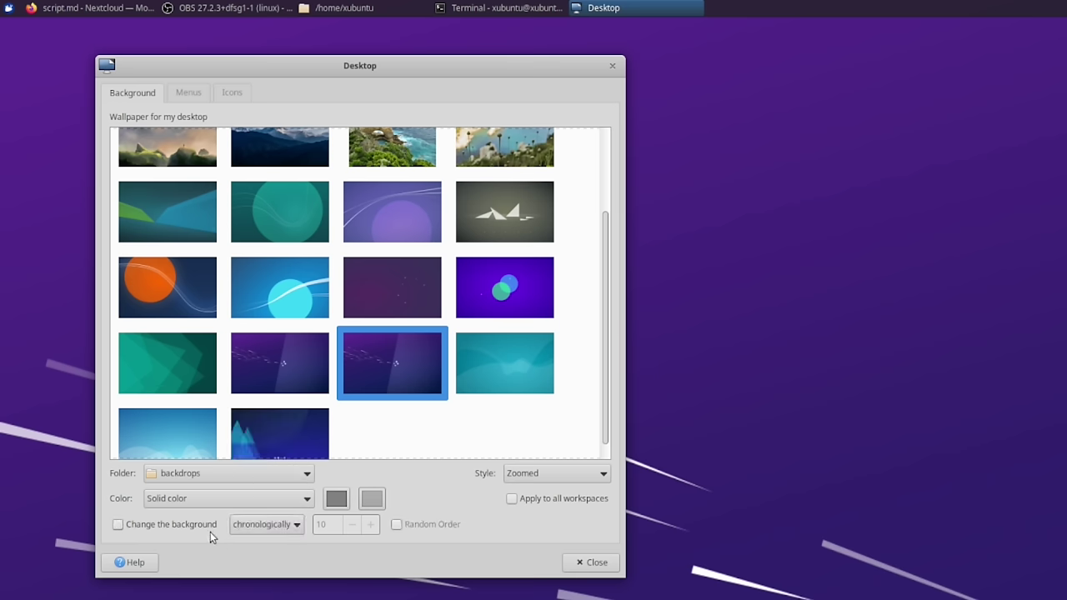
left_click(553, 505)
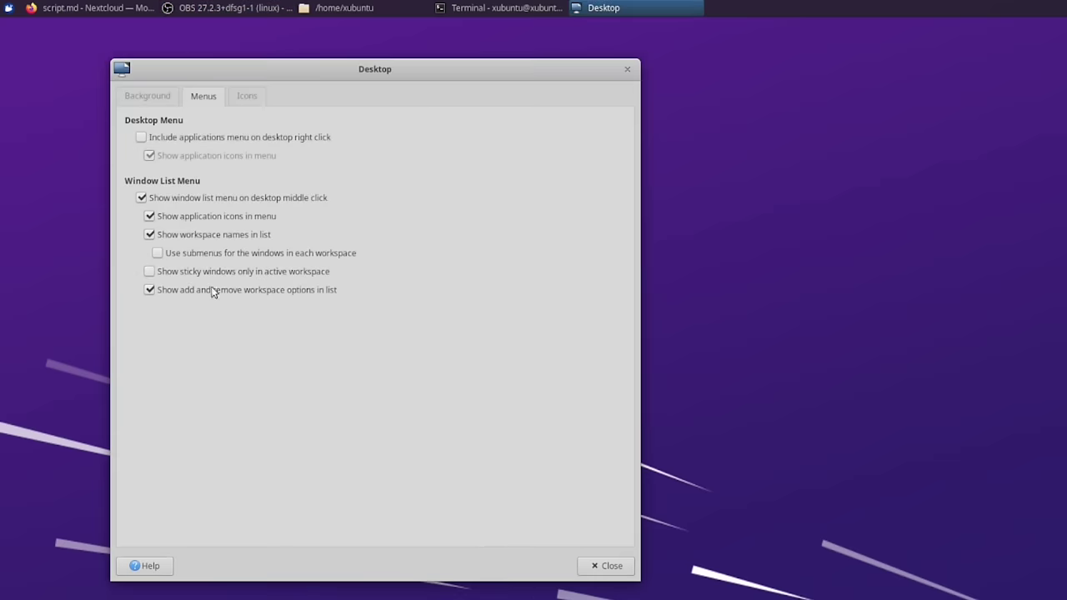
Add a workspace from the middle-click menu, then visit Workspace 2 and the empty Workspace 3
middle_click(716, 323)
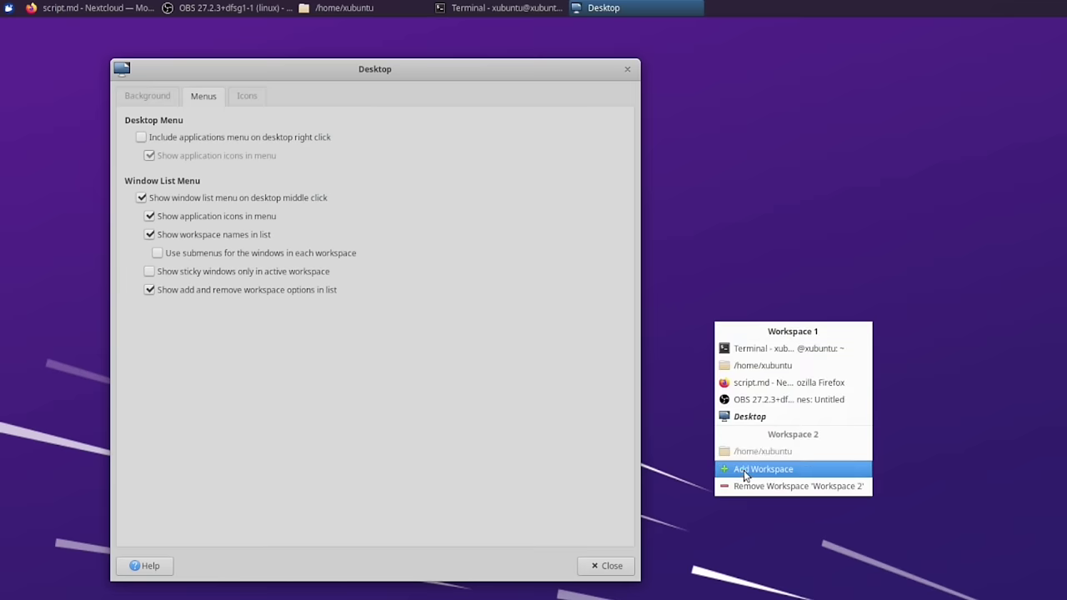
left_click(745, 474)
middle_click(719, 359)
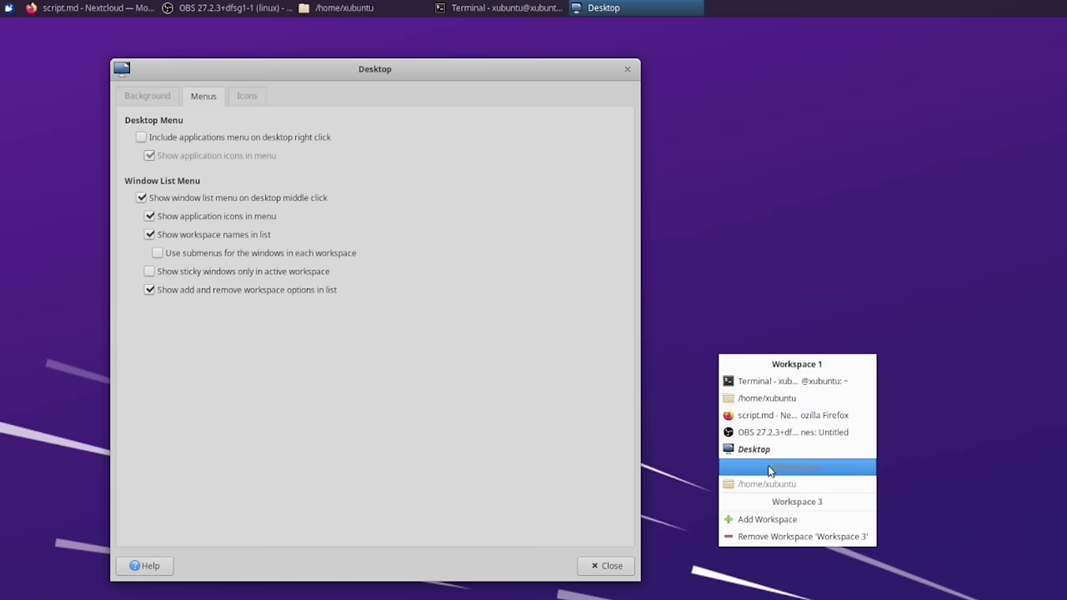
left_click(768, 467)
middle_click(729, 394)
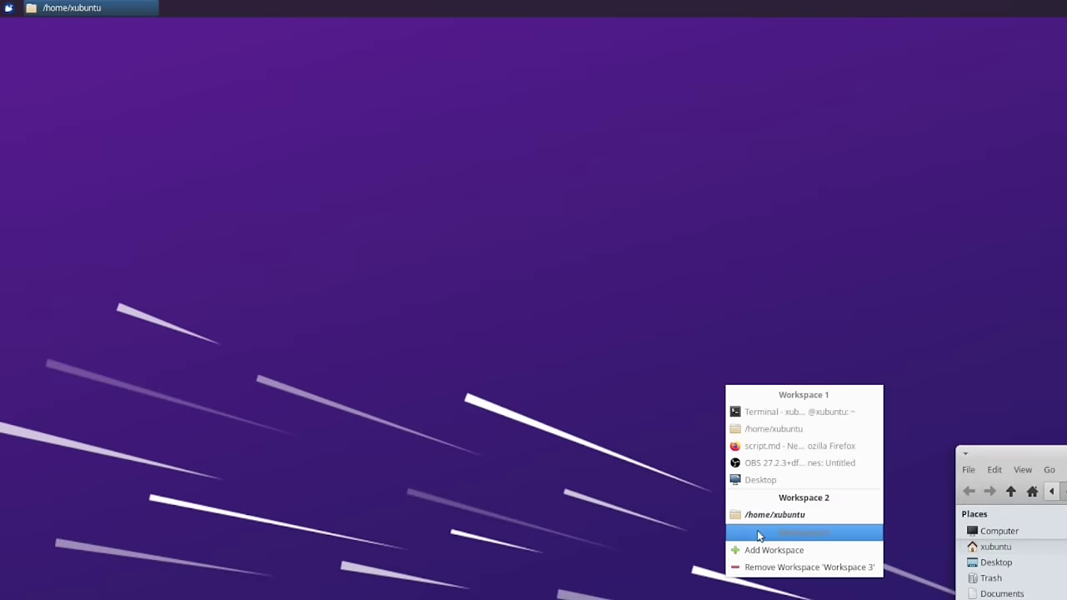
left_click(759, 533)
Jump to the file manager on Workspace 2, return to Workspace 1, and dismiss the list
middle_click(713, 361)
left_click(744, 489)
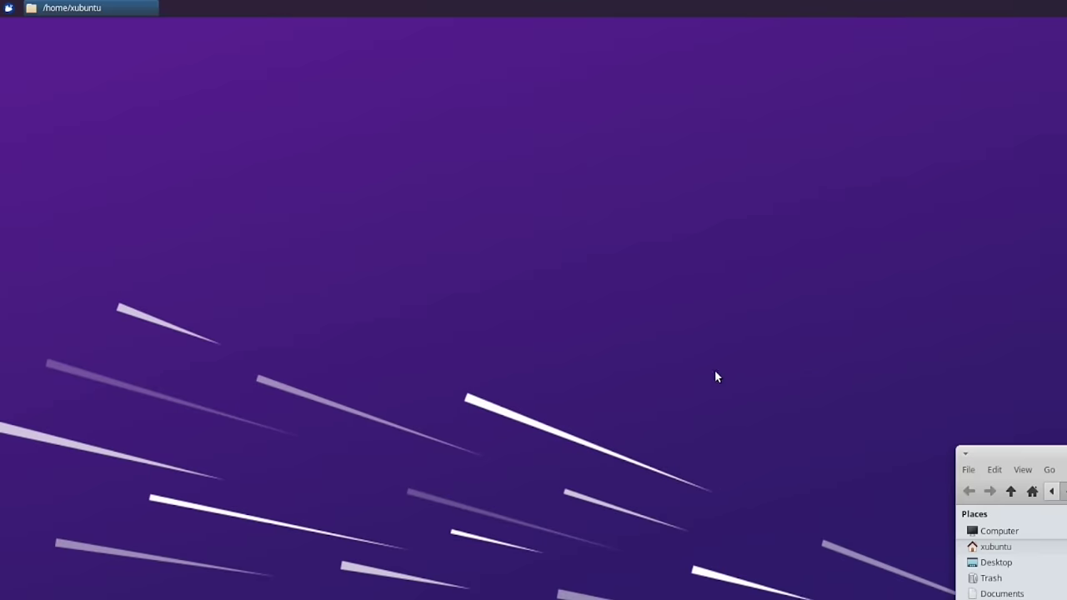
middle_click(716, 372)
left_click(748, 436)
middle_click(729, 367)
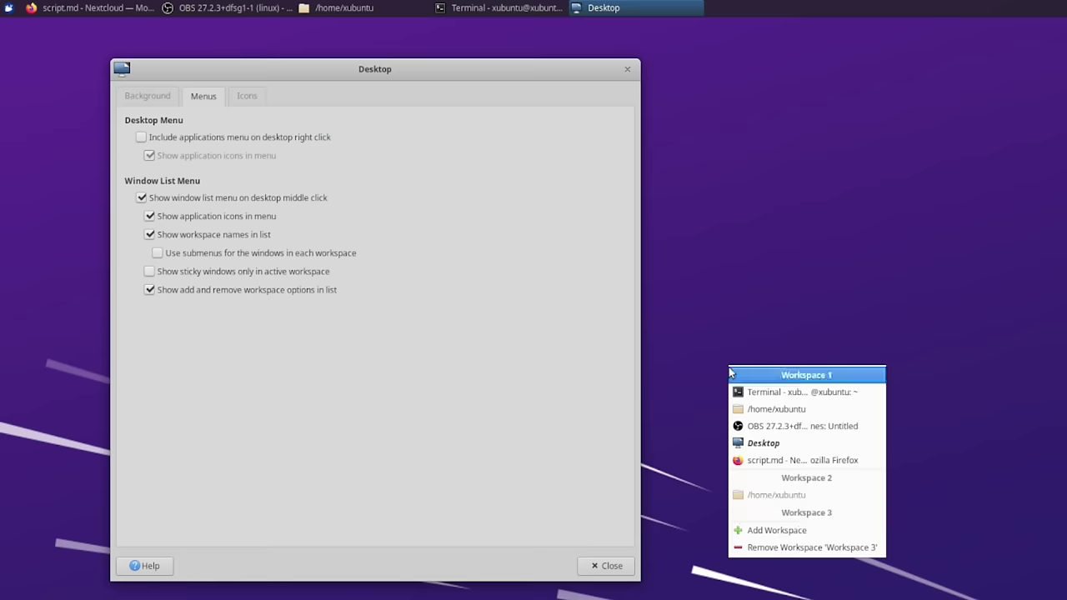
left_click(682, 526)
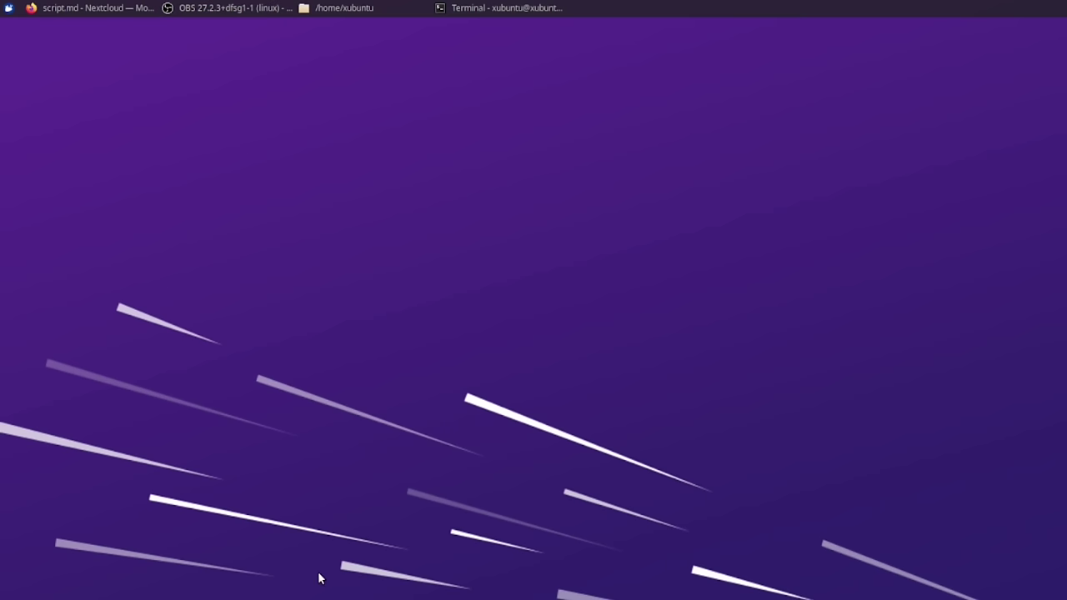
key("super")
type("tuehona")
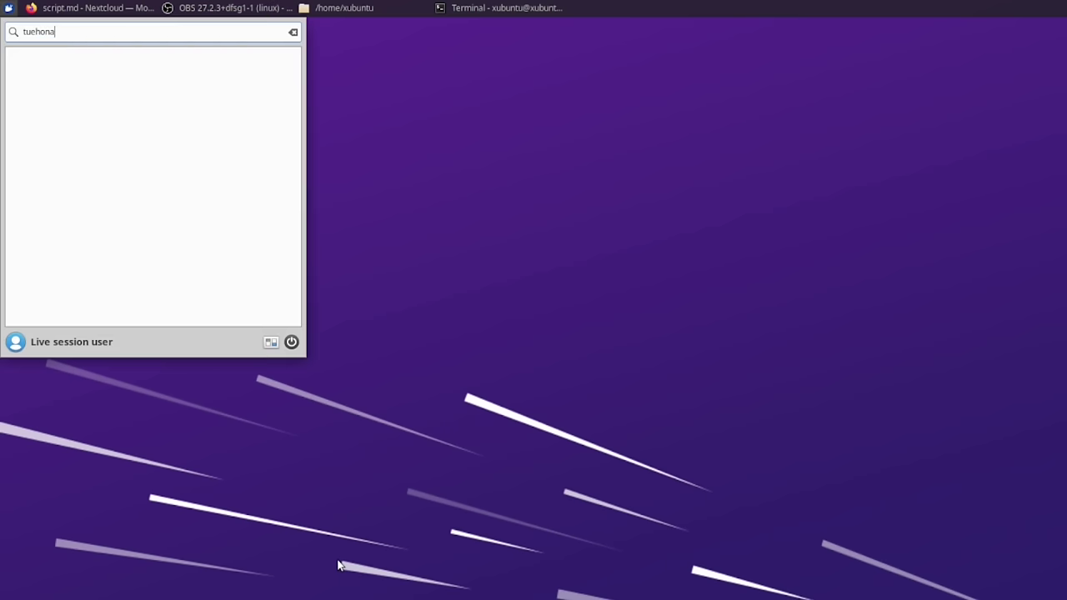
key("Escape")
key("super")
type("sett")
key("Escape")
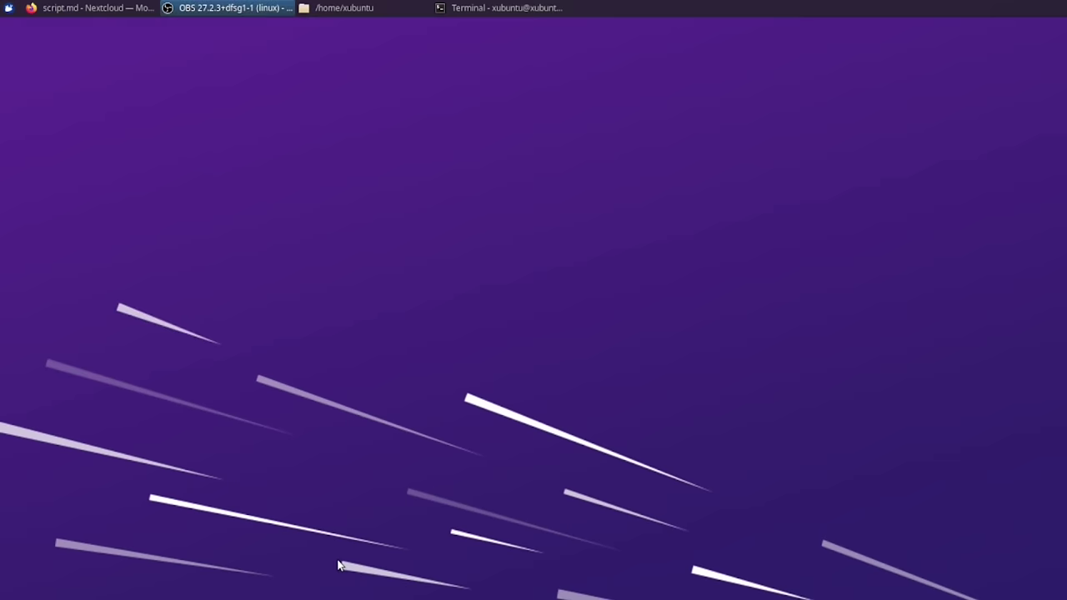
key("super")
type("mail")
key("Escape")
key("super")
type("termi")
key("Escape")
key("super")
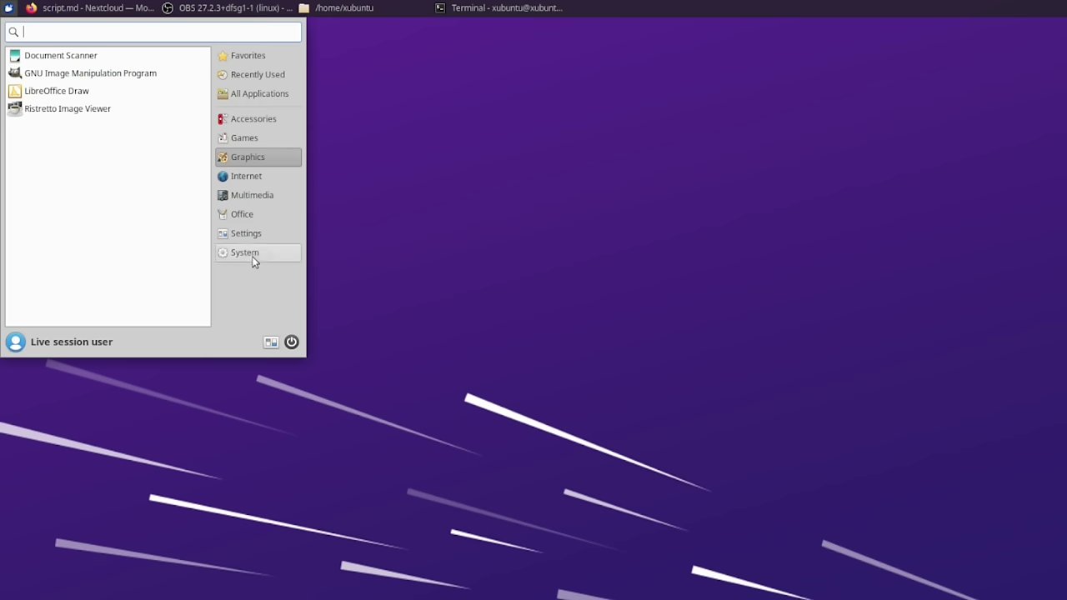
left_click_drag(206, 89, 194, 197)
scroll(188, 237, "down", 3)
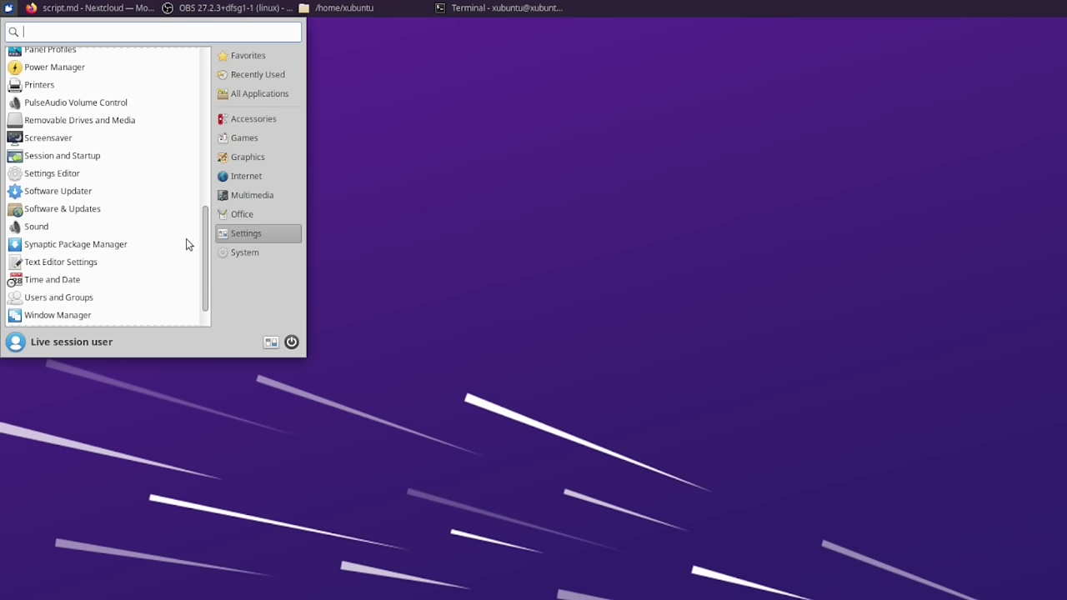
scroll(190, 200, "up", 5)
scroll(186, 133, "up", 2)
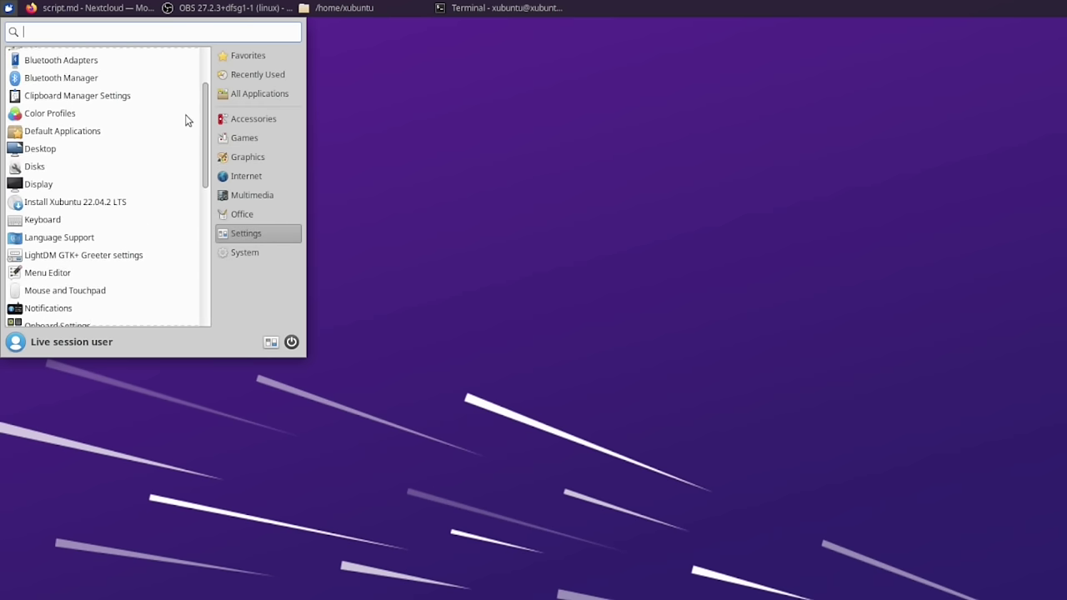
scroll(178, 211, "down", 5)
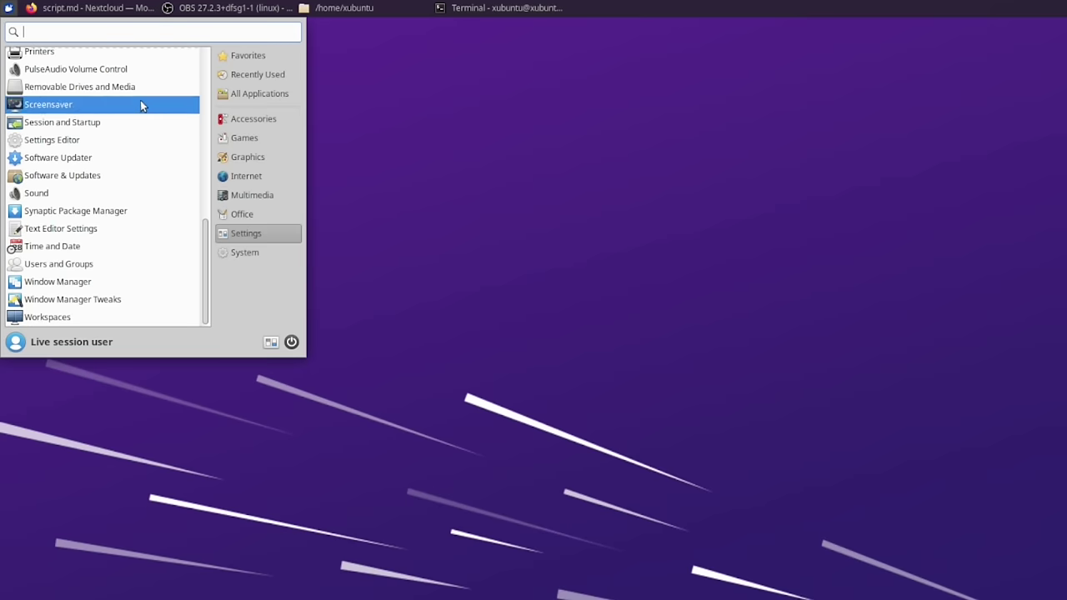
key("Escape")
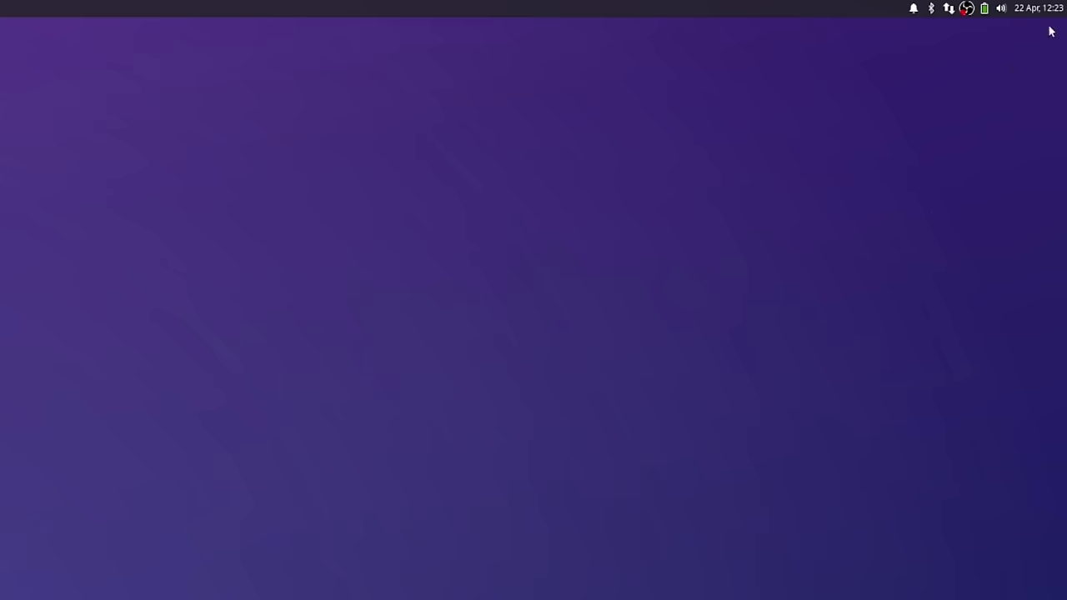
left_click(1039, 9)
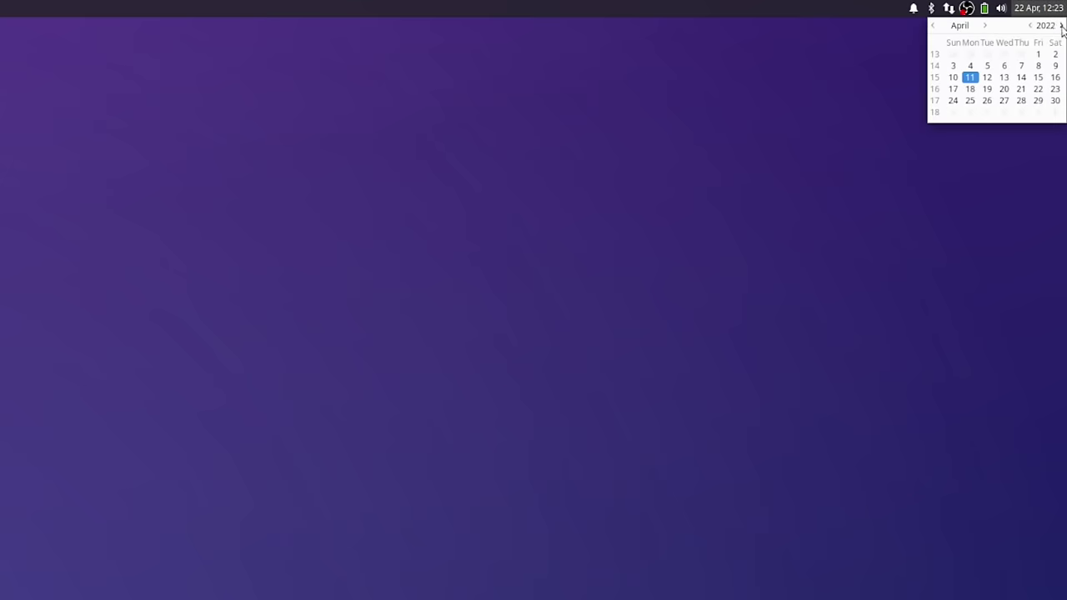
Close the calendar and open the sound, power, network, Bluetooth and notifications tray menus in turn
key("Escape")
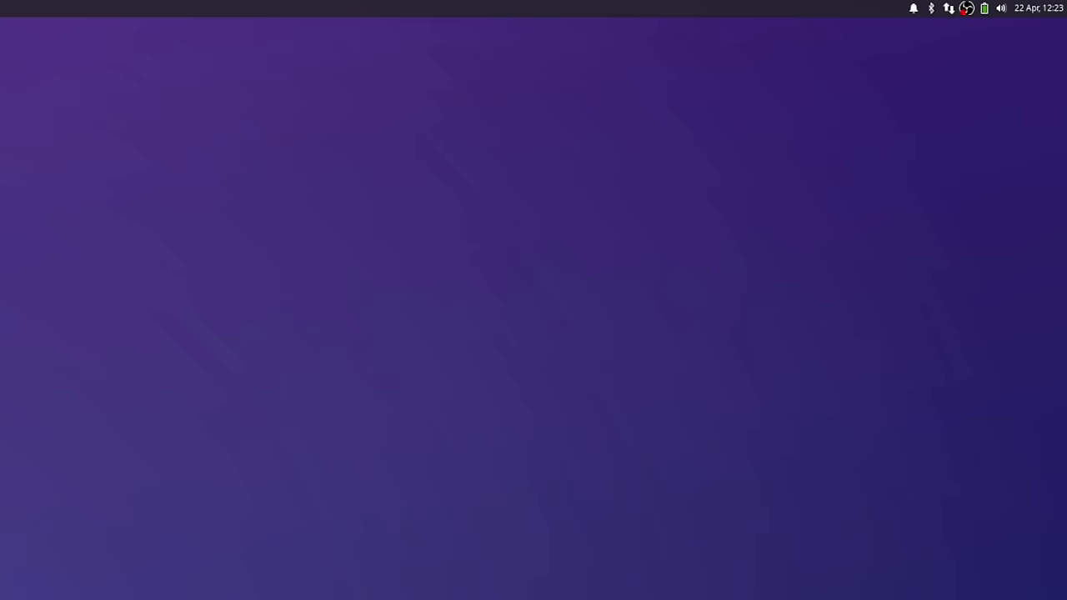
left_click(1001, 8)
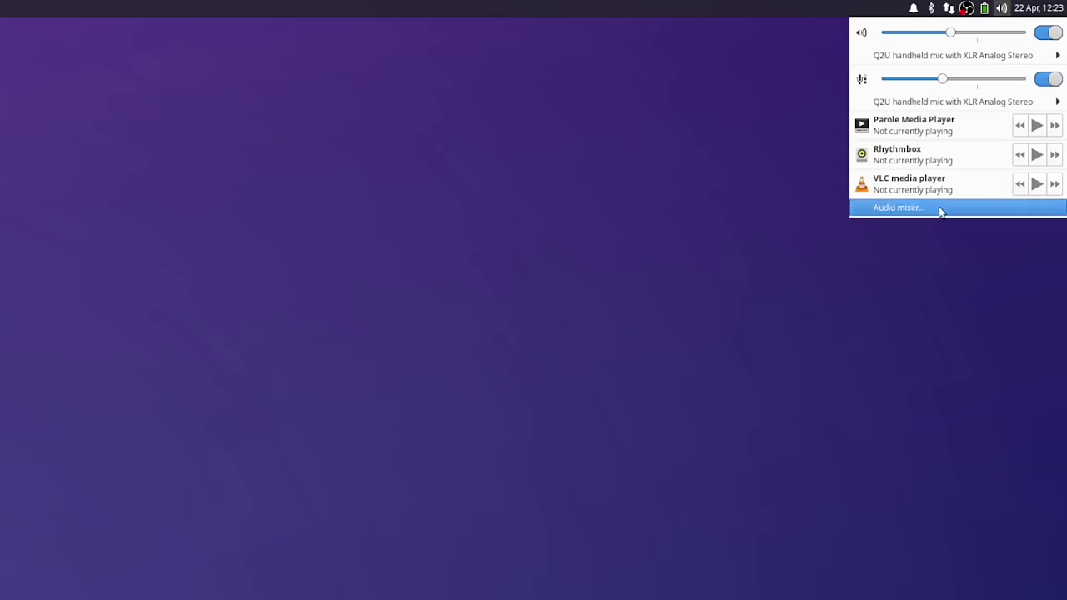
left_click(984, 9)
key("Escape")
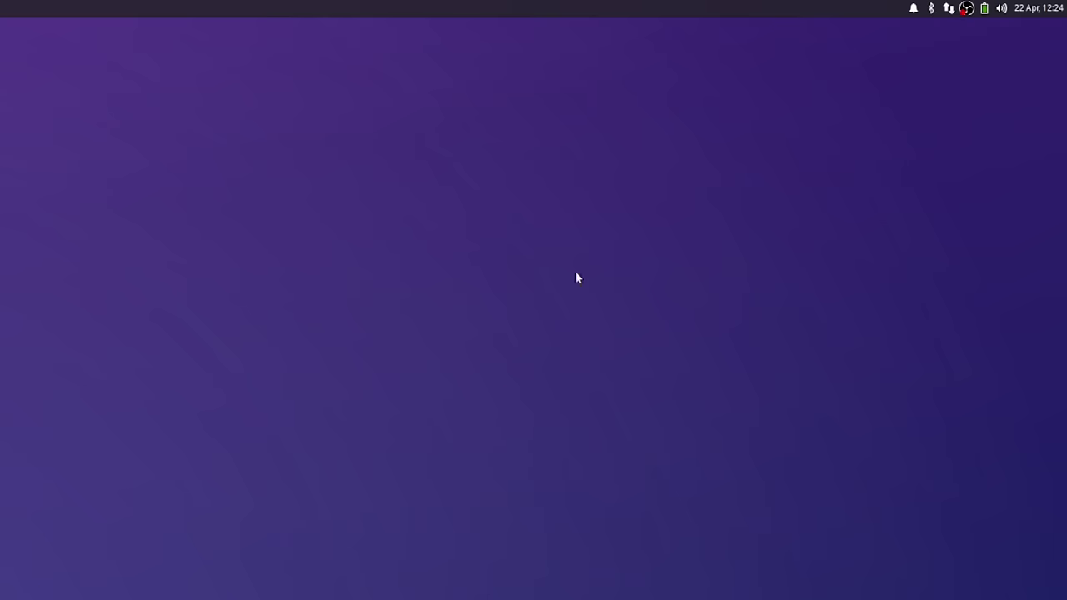
left_click(949, 9)
left_click(931, 9)
left_click(917, 10)
key("Escape")
Mute the output, then view the sound menu's output and microphone sliders and media players
middle_click(1004, 9)
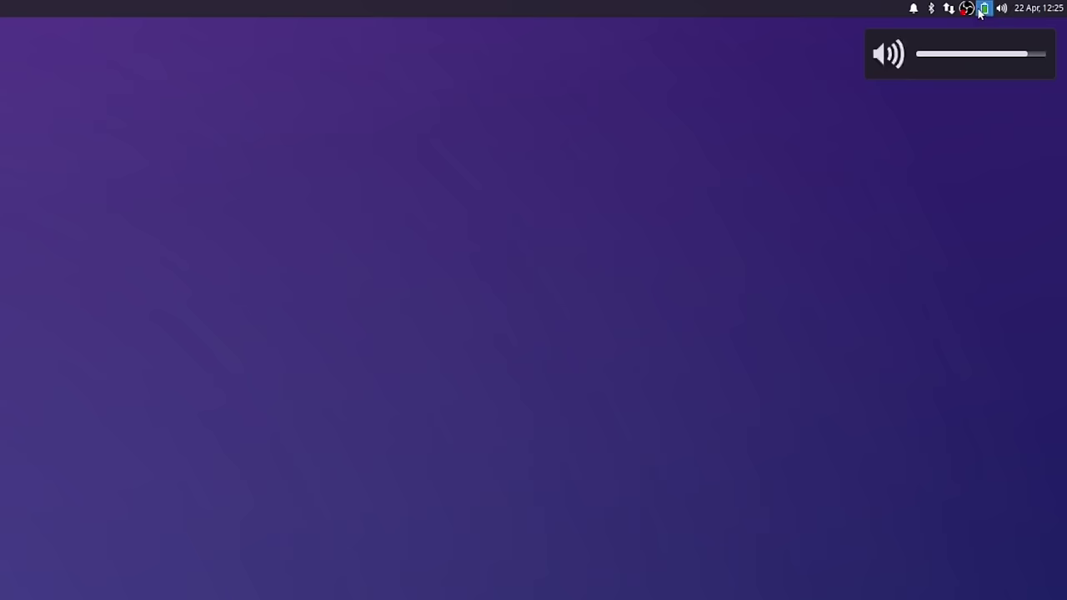
left_click(1002, 8)
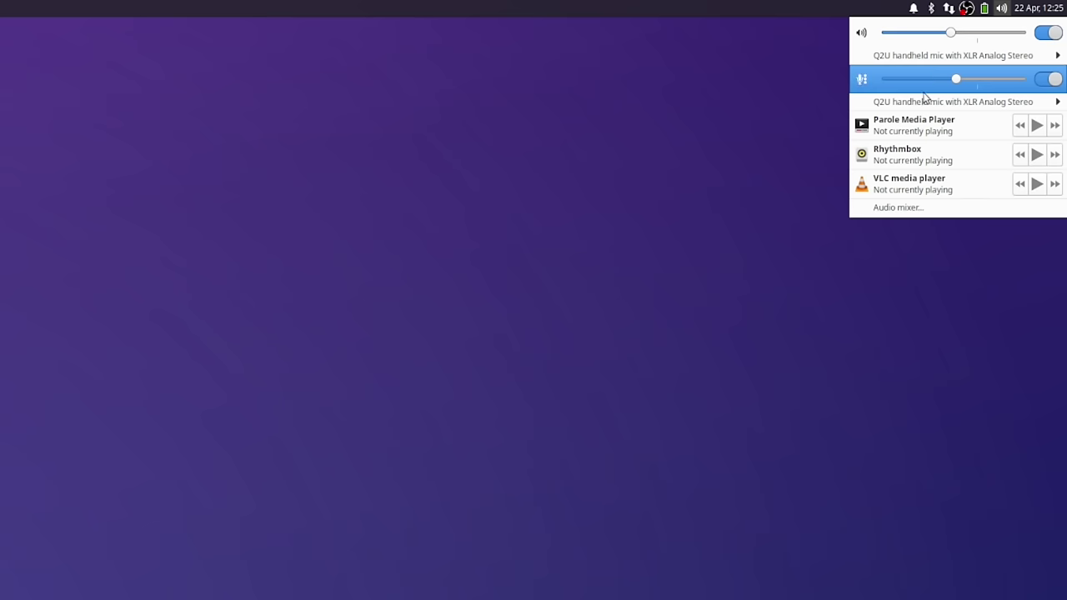
mouse_move(926, 101)
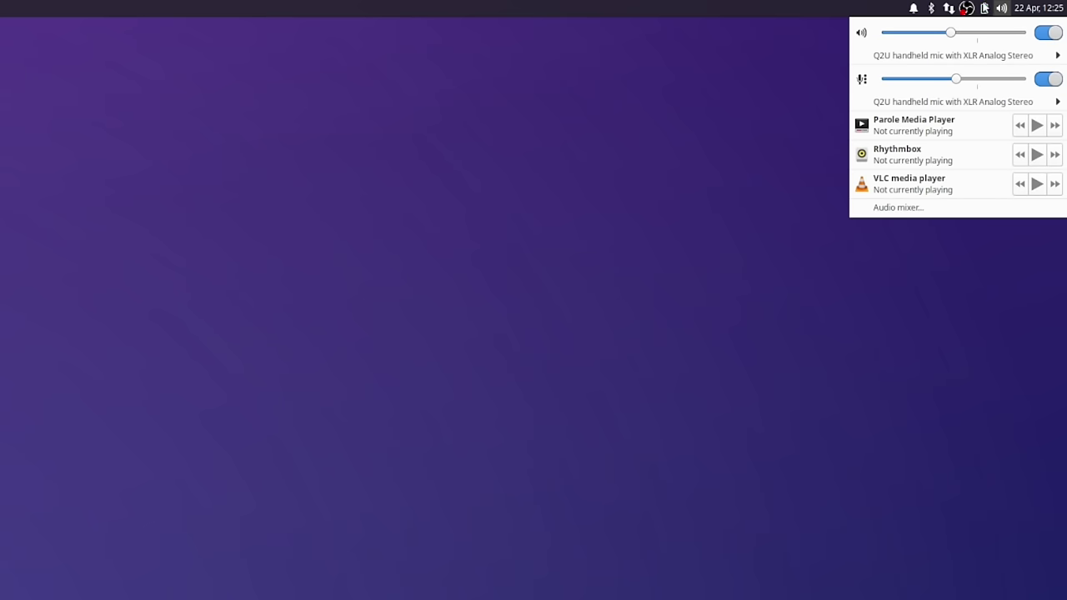
left_click(984, 10)
left_click(984, 10)
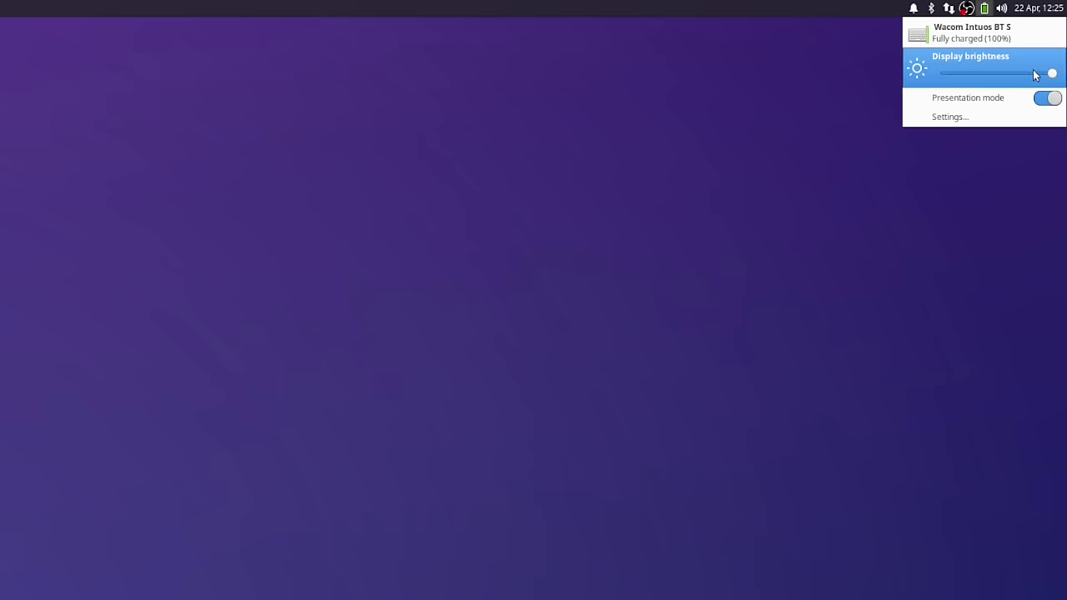
Toggle presentation mode, then turn Do not disturb on and back off
left_click(1048, 99)
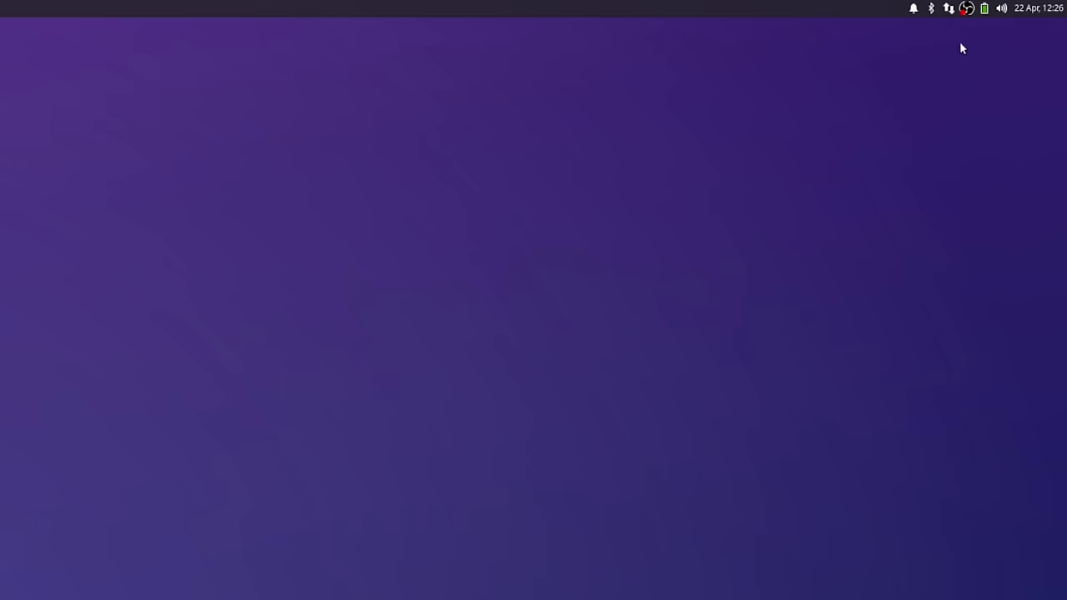
left_click(919, 11)
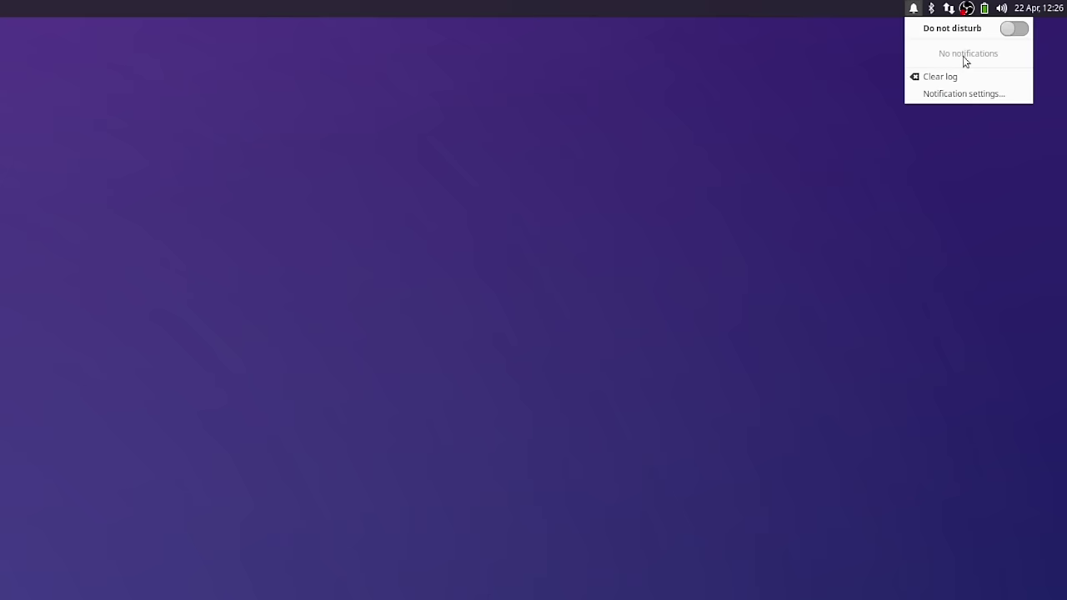
left_click(1011, 31)
left_click(914, 8)
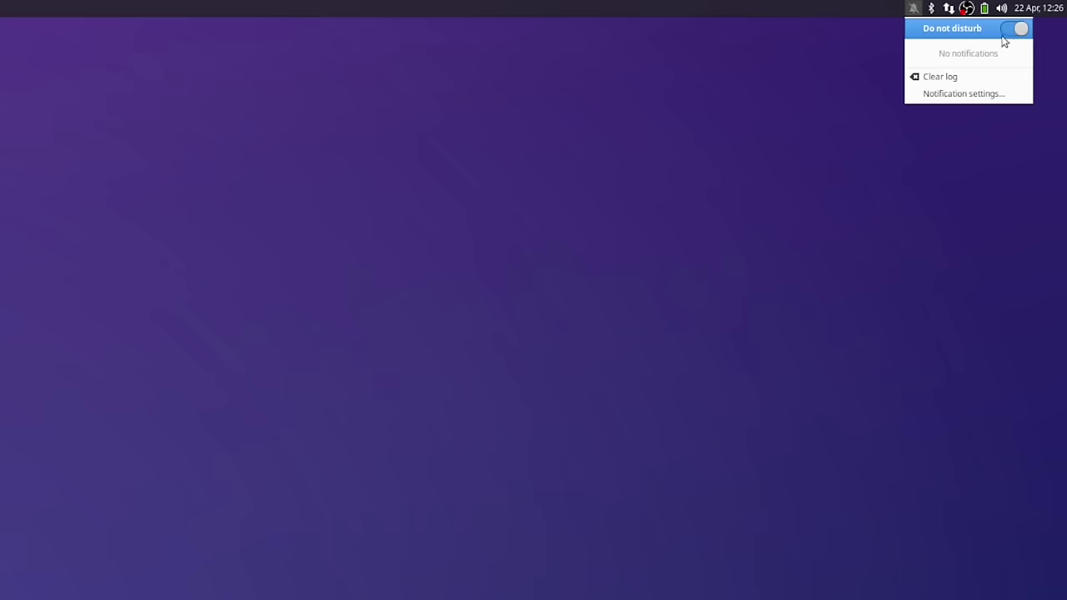
left_click(1012, 31)
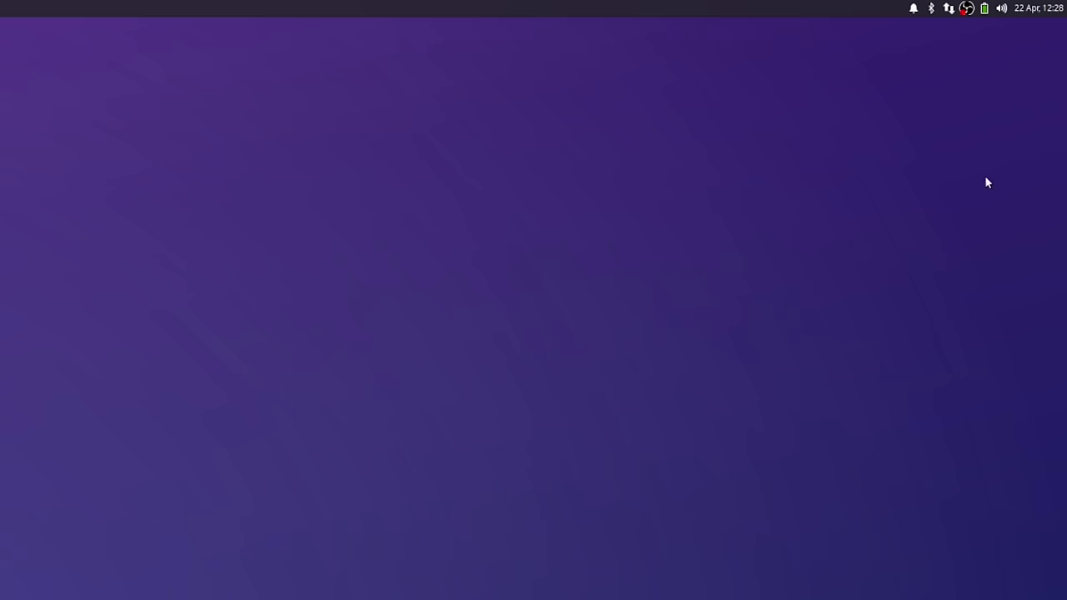
left_click(934, 14)
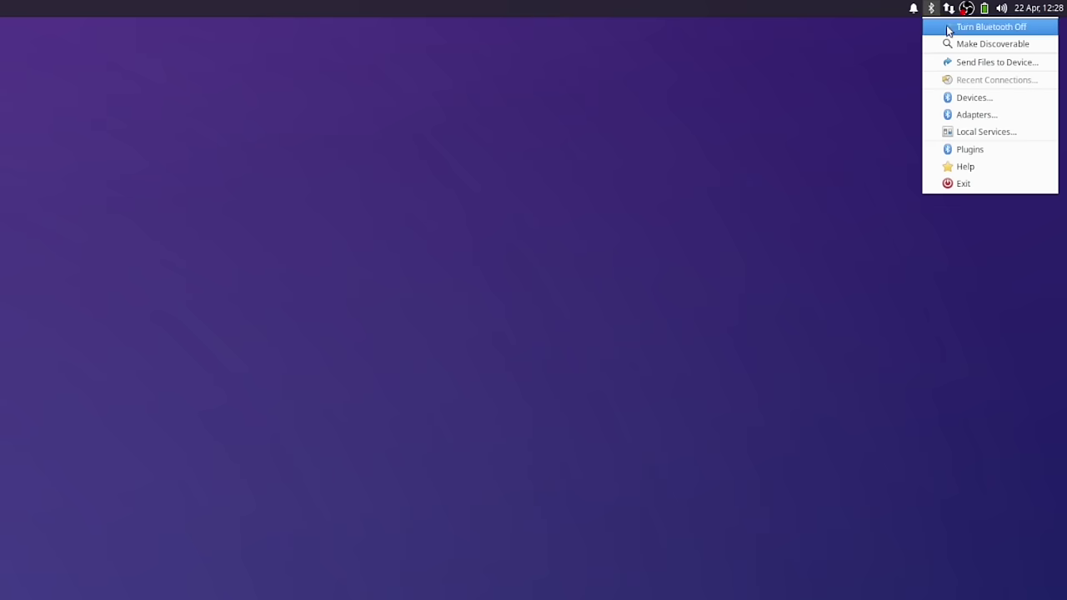
left_click(949, 9)
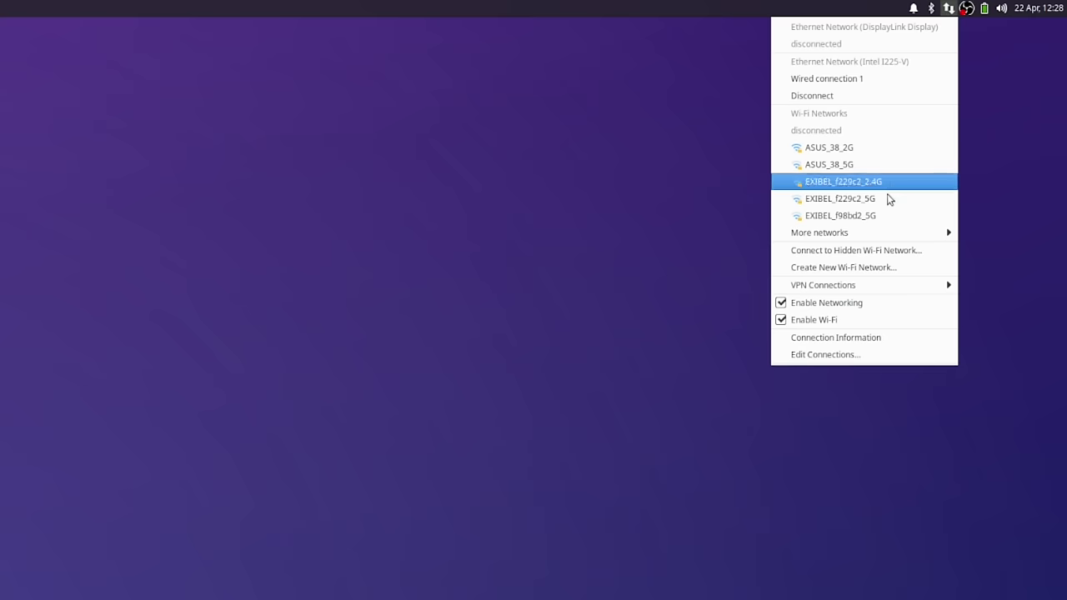
mouse_move(873, 239)
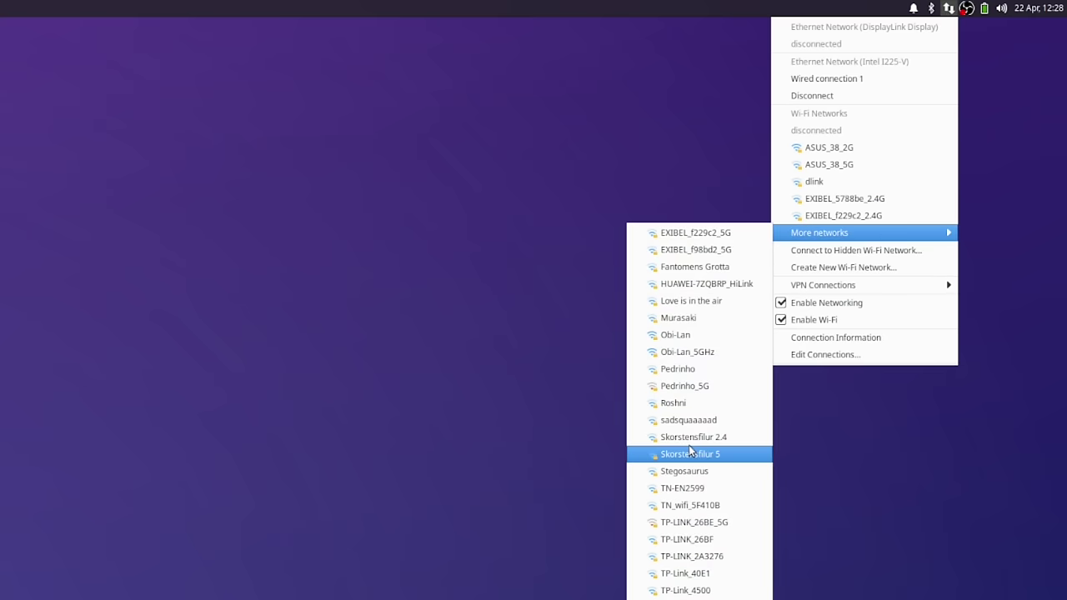
mouse_move(824, 290)
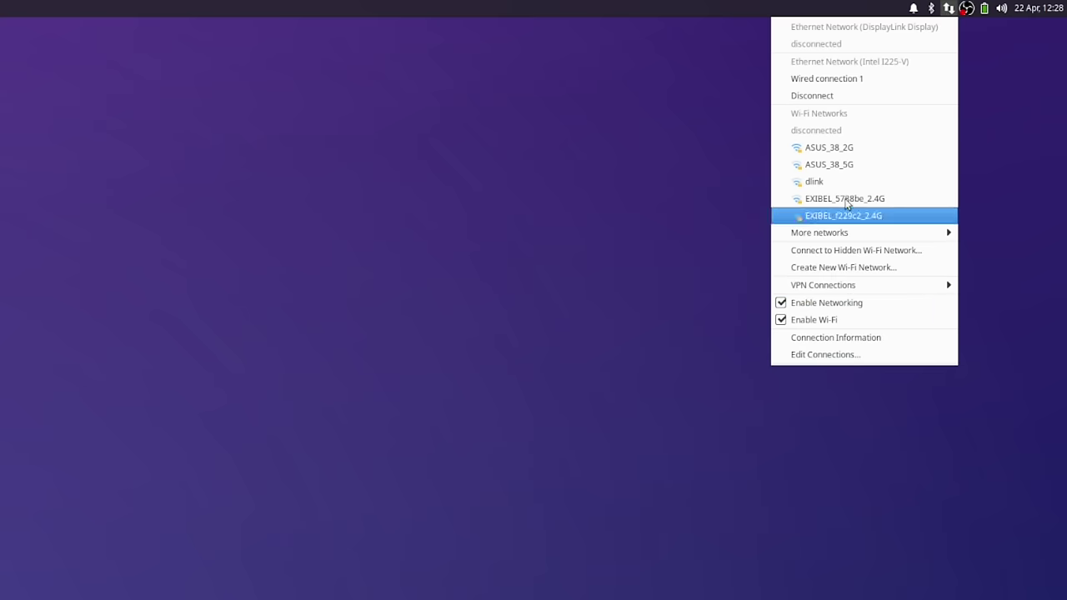
right_click(933, 9)
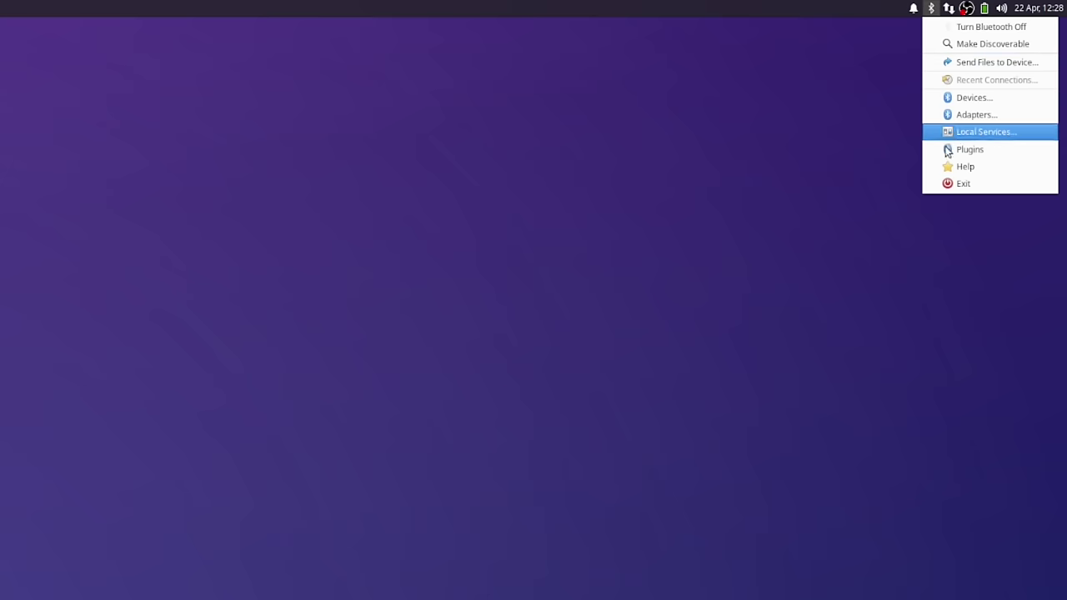
left_click(573, 391)
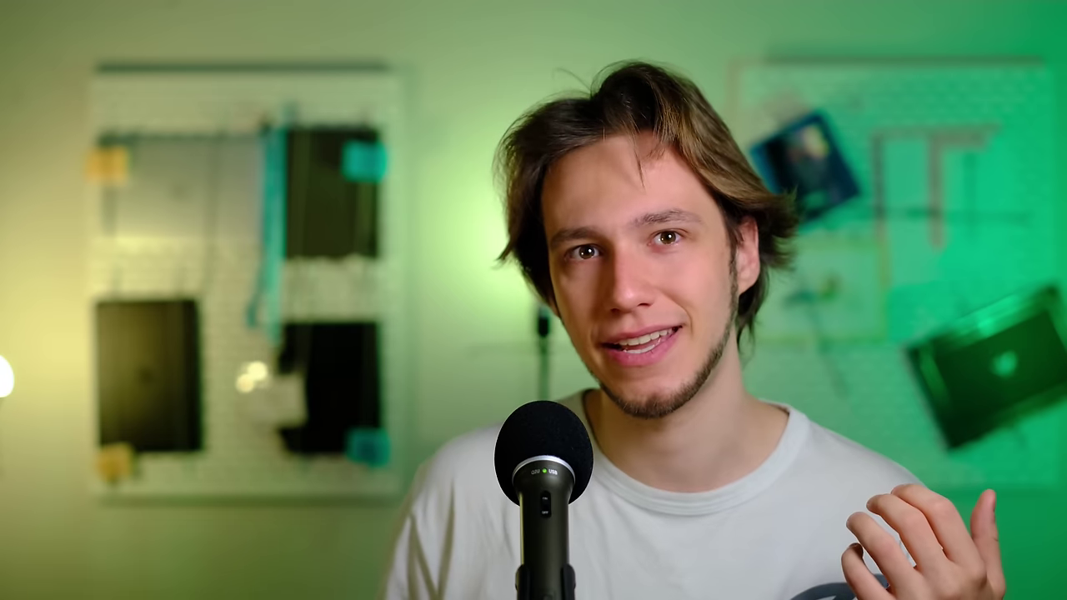